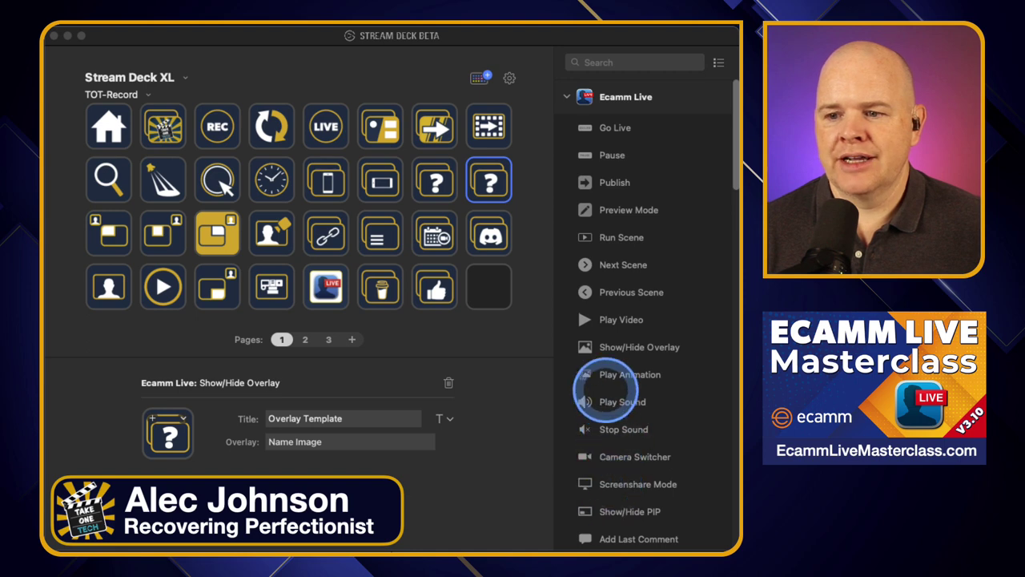
{"action": "left_click_drag", "start_coordinate": [584, 347], "coordinate": [486, 288]}
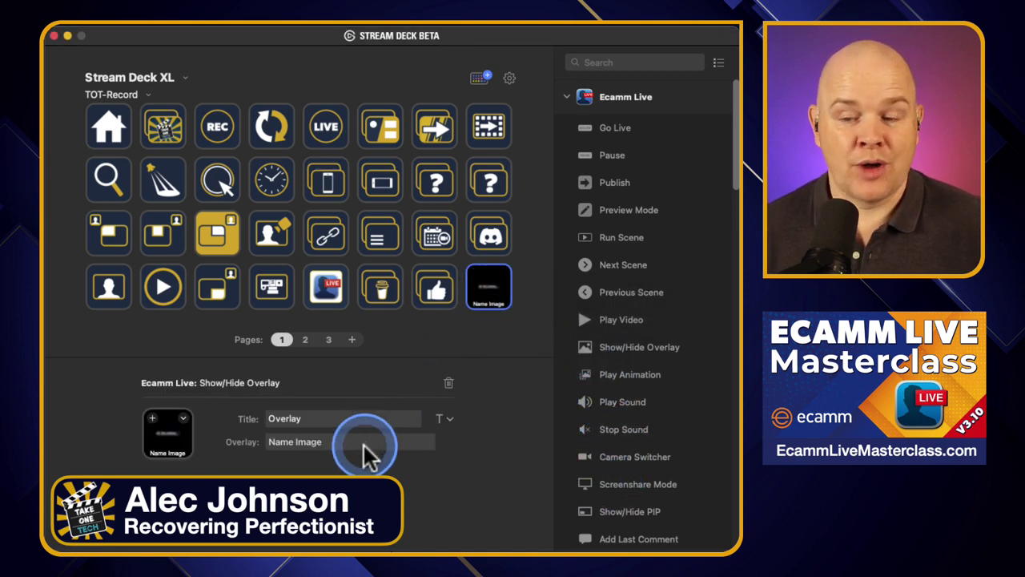
{"action": "left_click", "coordinate": [352, 444]}
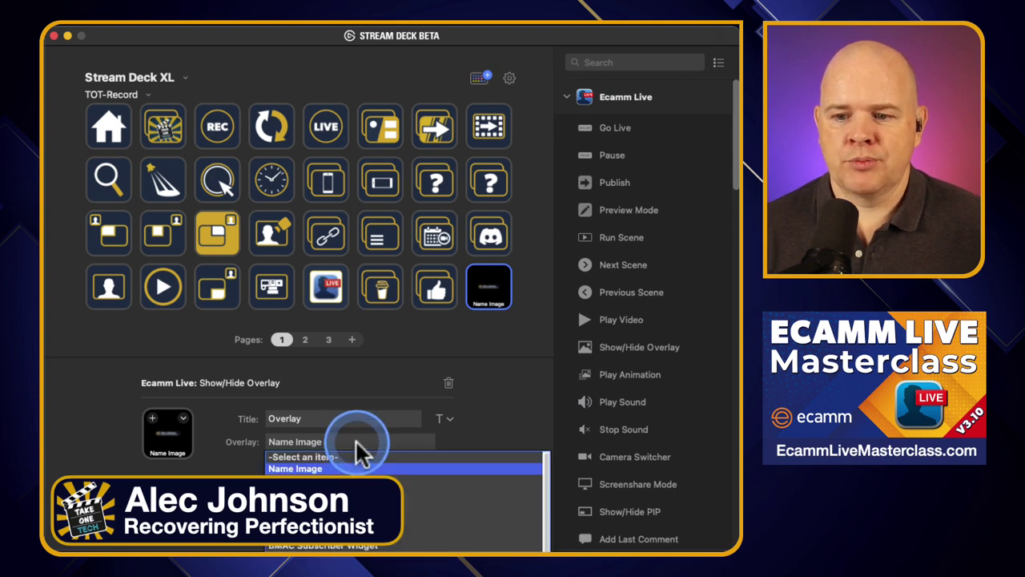
{"action": "left_click", "coordinate": [342, 456]}
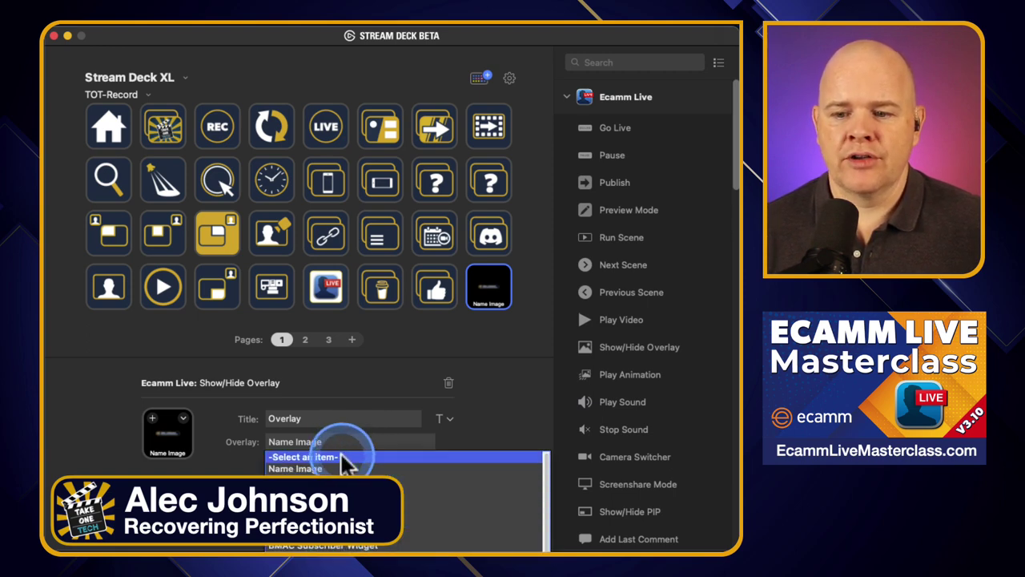
{"action": "left_click", "coordinate": [343, 468]}
{"action": "left_click_drag", "start_coordinate": [489, 292], "coordinate": [500, 292]}
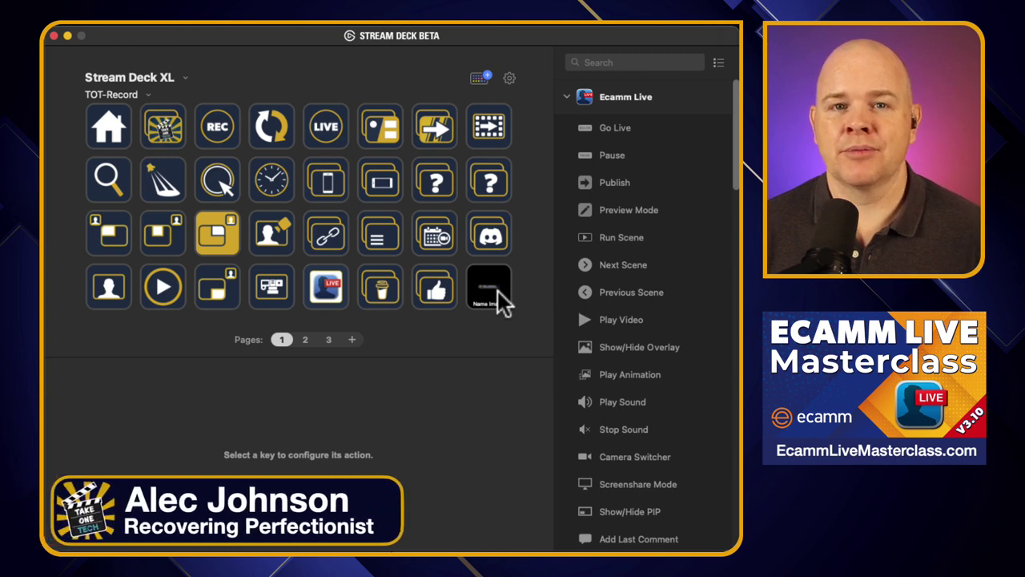
{"action": "left_click", "coordinate": [498, 290]}
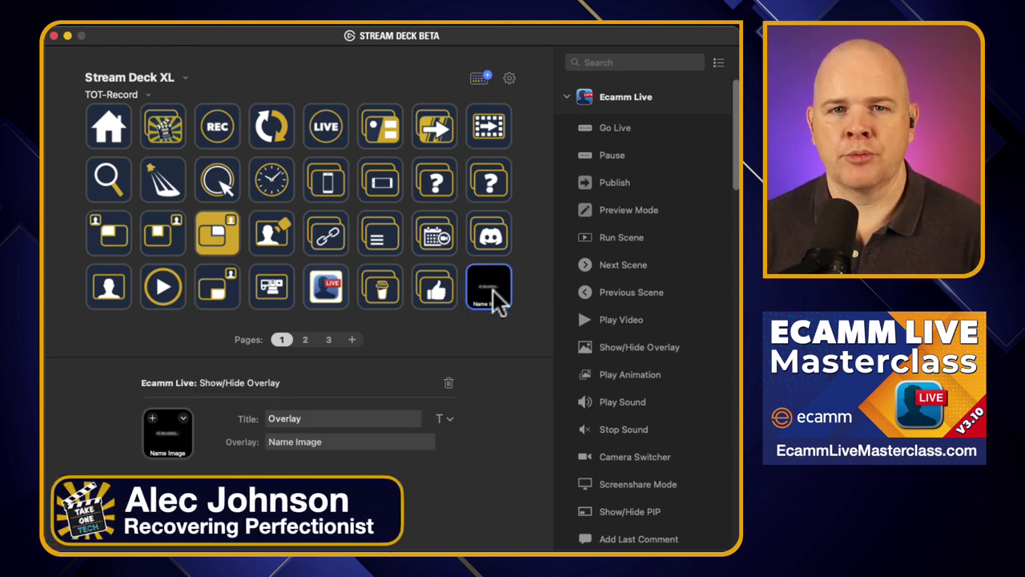
{"action": "left_click", "coordinate": [495, 296]}
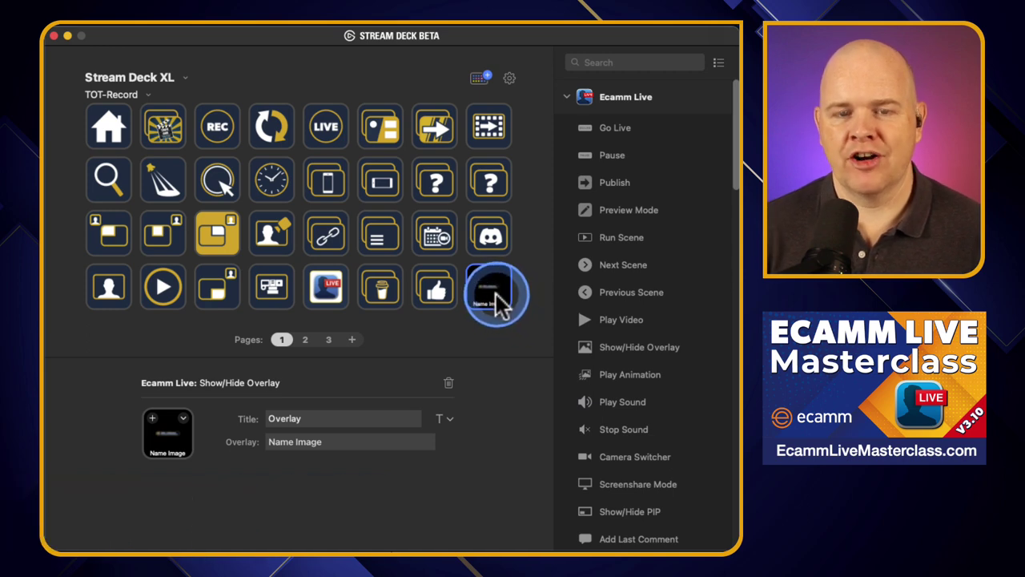
{"action": "key", "text": "Delete"}
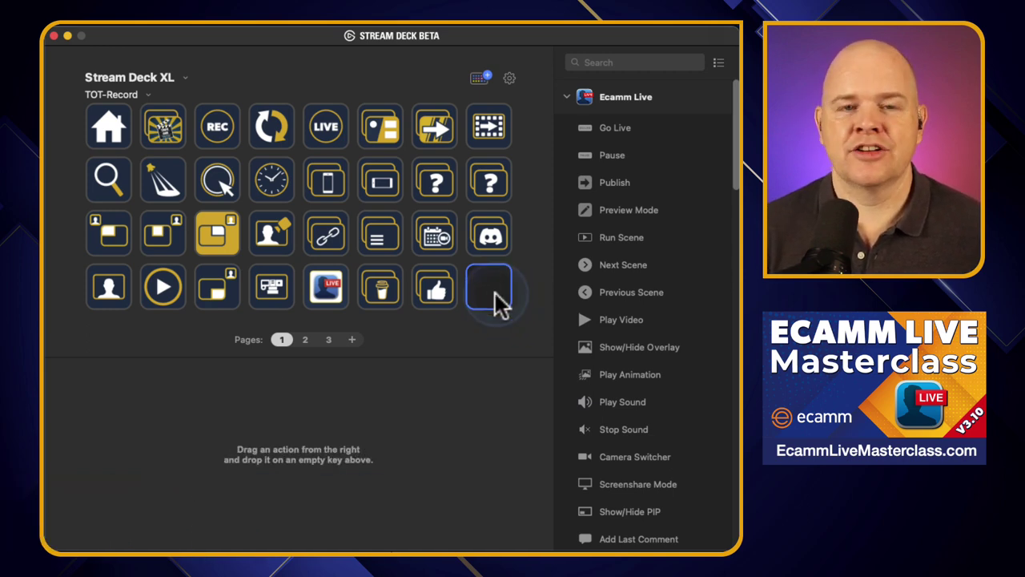
- Convert the empty last Stream Deck XL key into a Multi Action and open its editor
{"action": "left_click", "coordinate": [501, 292]}
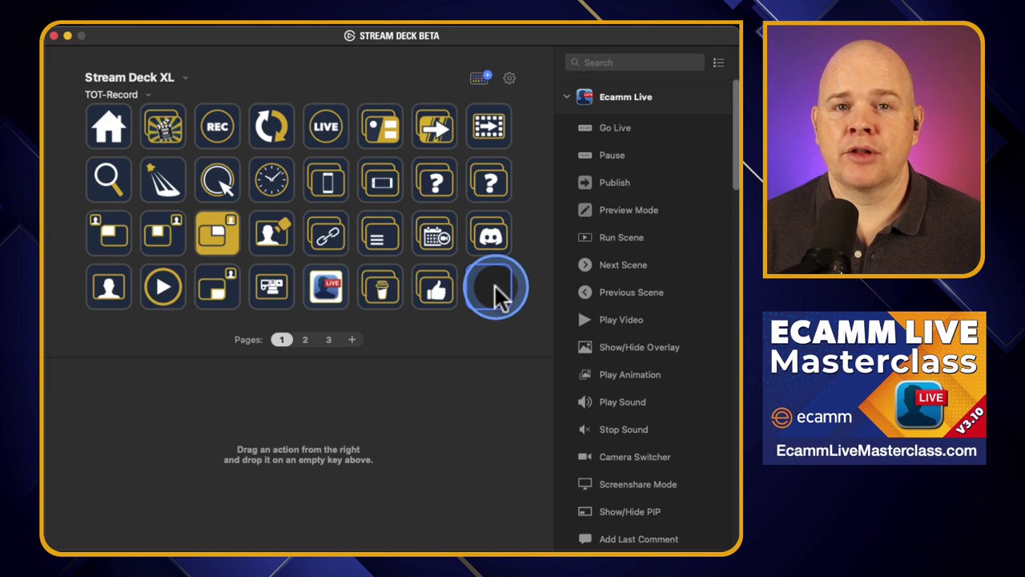
{"action": "right_click", "coordinate": [490, 283]}
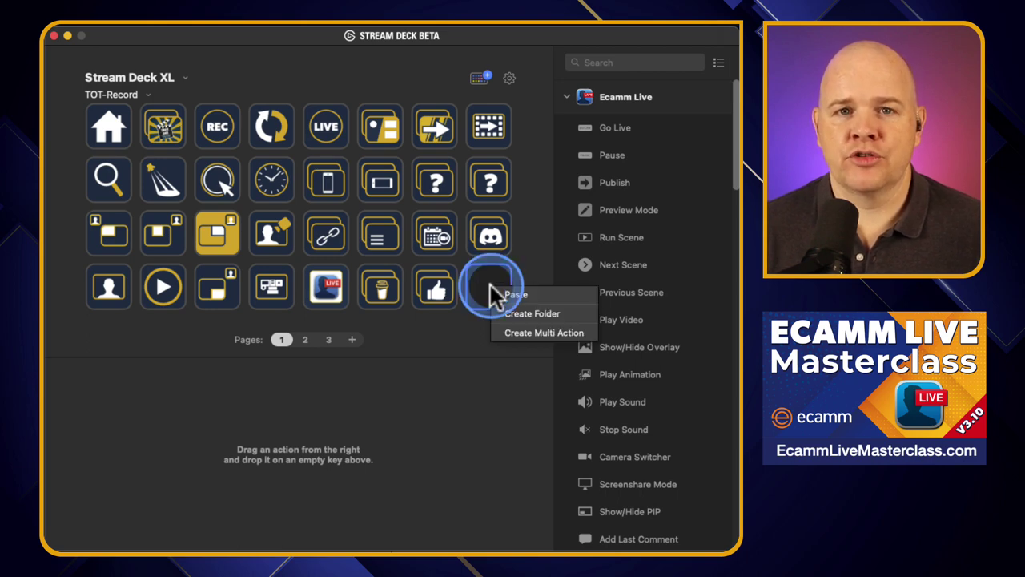
{"action": "left_click", "coordinate": [518, 326]}
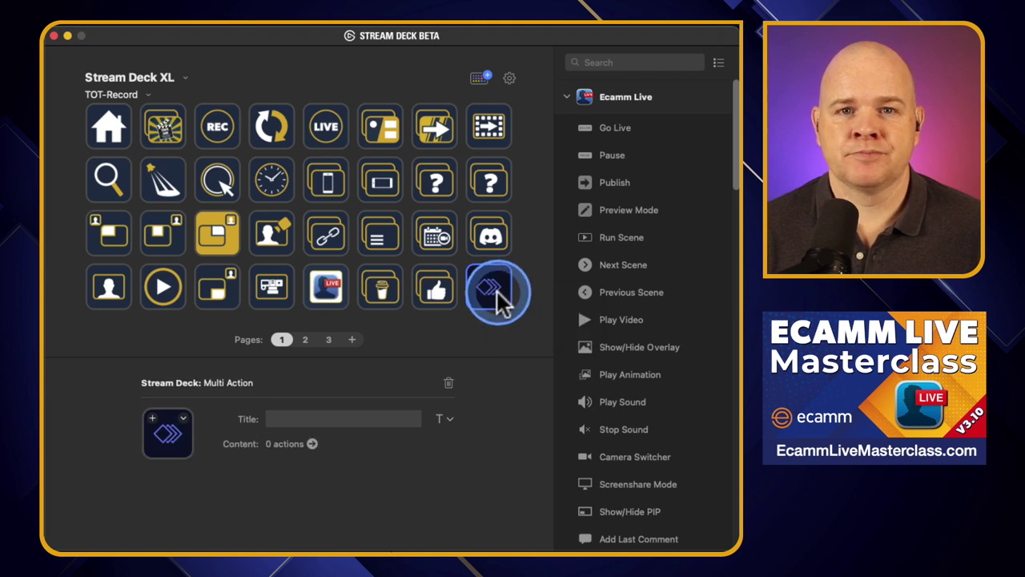
{"action": "double_click", "coordinate": [497, 295]}
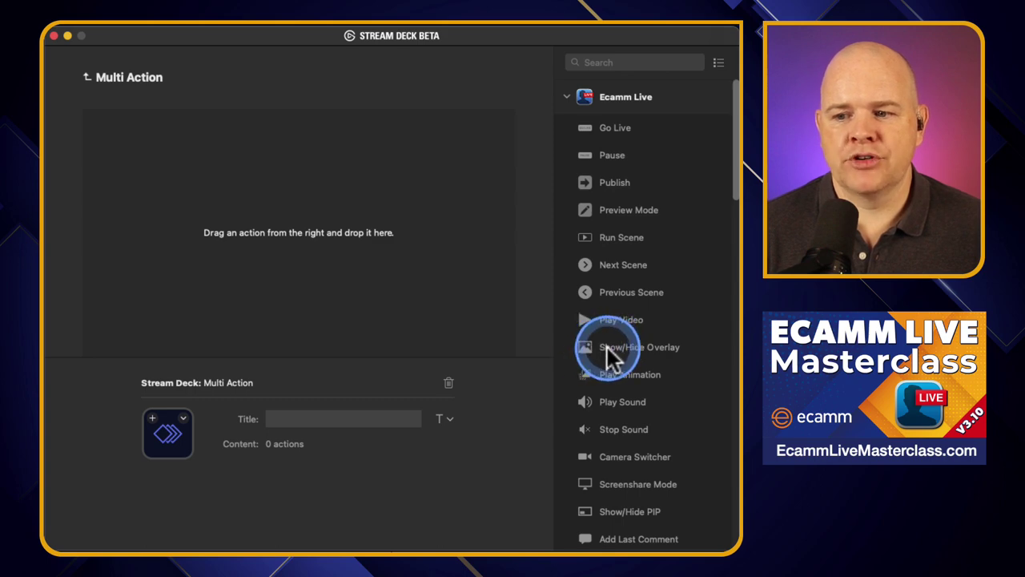
- Add an Ecamm Live Show/Hide Overlay step set to the Name Image overlay
{"action": "left_click_drag", "start_coordinate": [607, 349], "coordinate": [221, 155]}
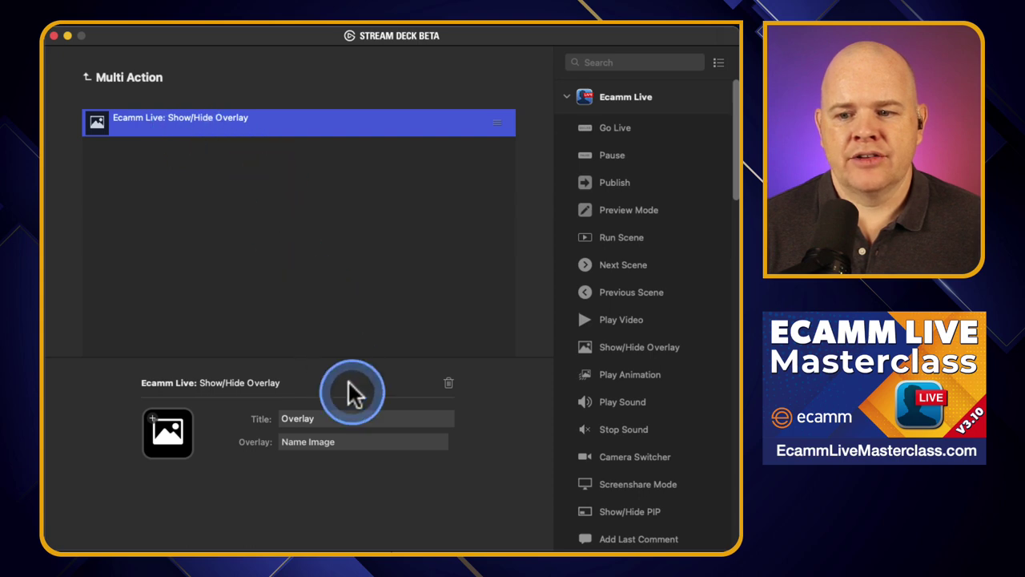
{"action": "left_click", "coordinate": [342, 443]}
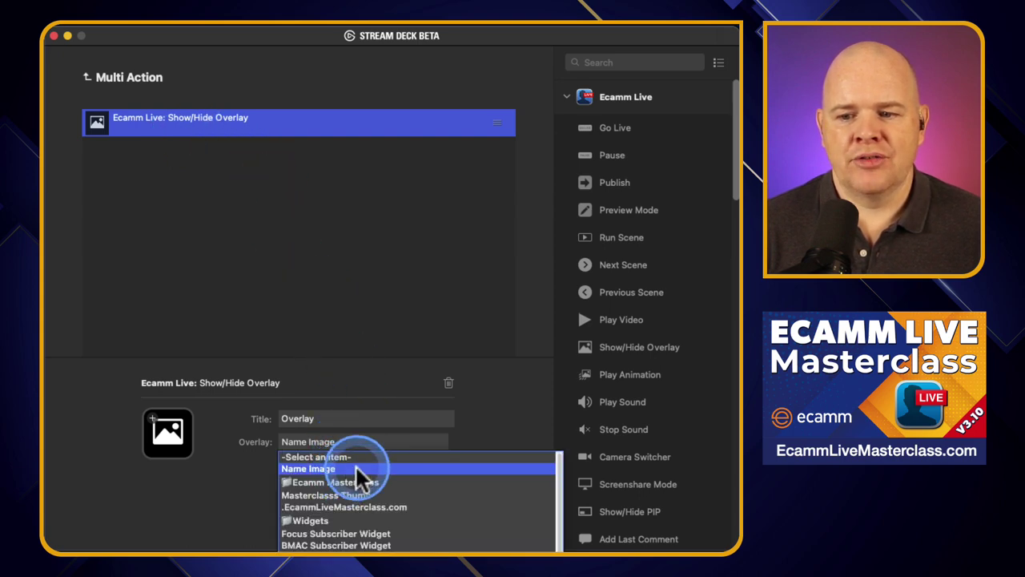
{"action": "left_click", "coordinate": [386, 467]}
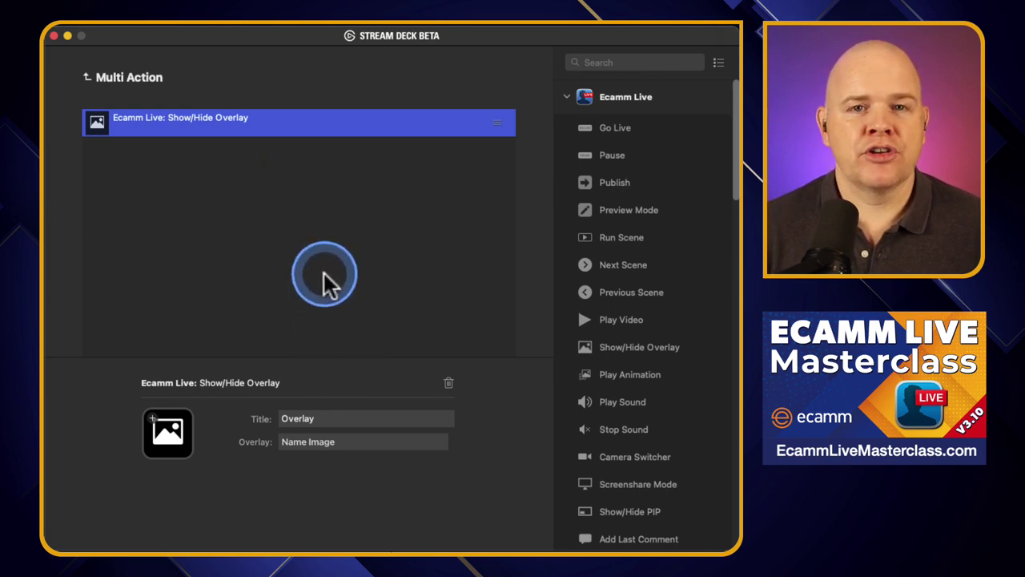
- Add a Stream Deck Delay step of 5000 ms after the overlay step
{"action": "left_click", "coordinate": [566, 95]}
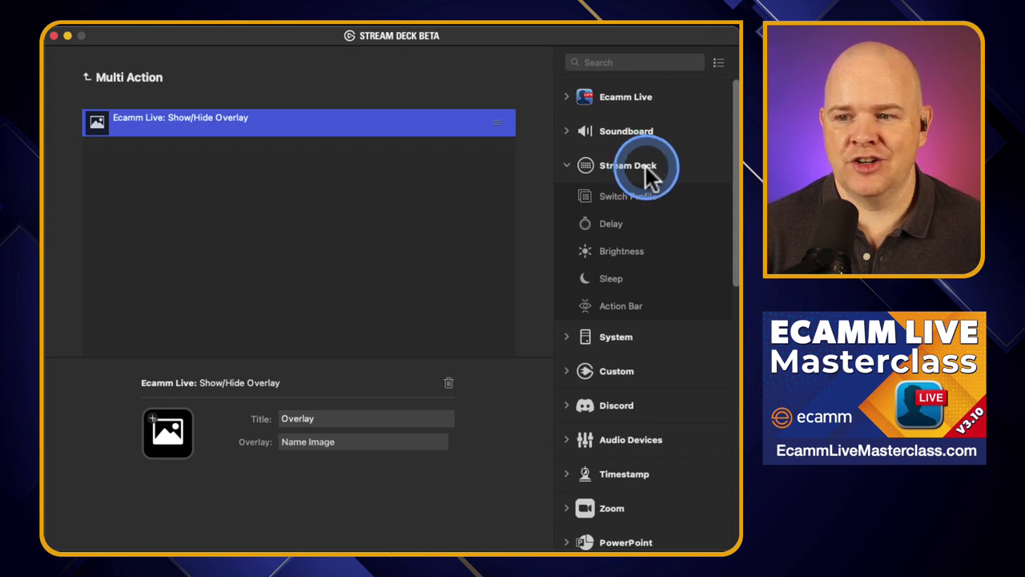
{"action": "left_click_drag", "start_coordinate": [611, 225], "coordinate": [307, 188]}
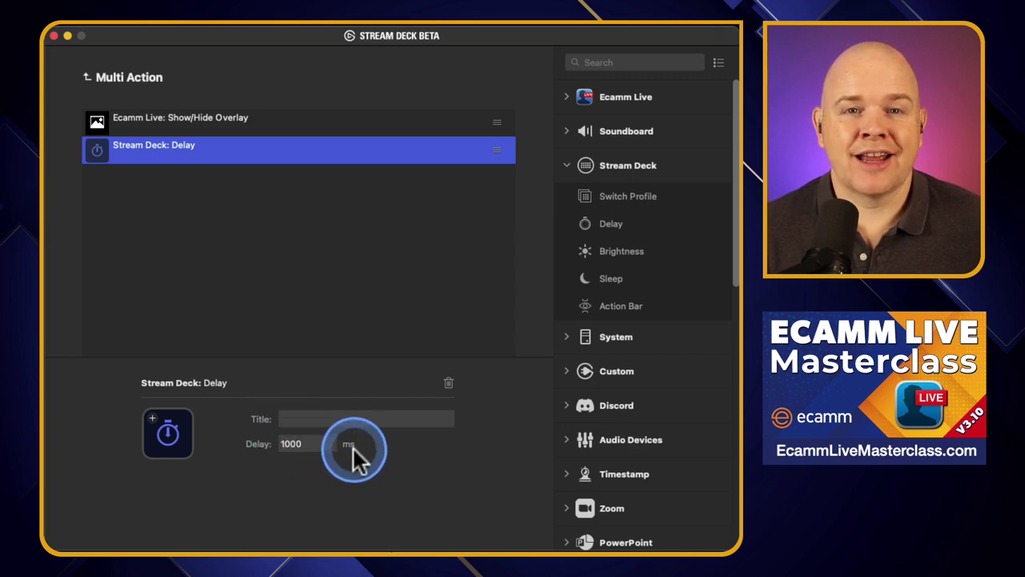
{"action": "double_click", "coordinate": [289, 443]}
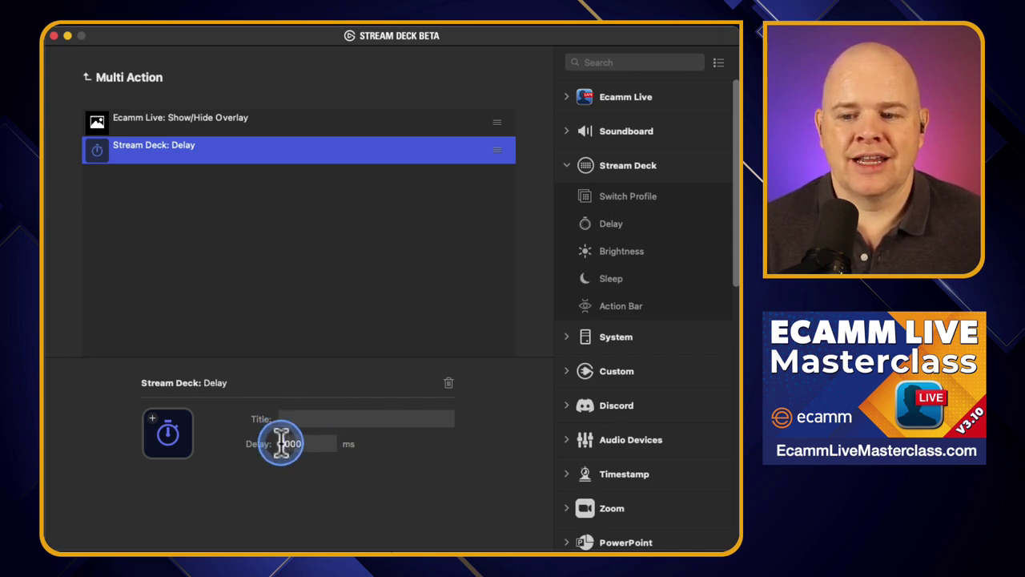
{"action": "left_click", "coordinate": [511, 315]}
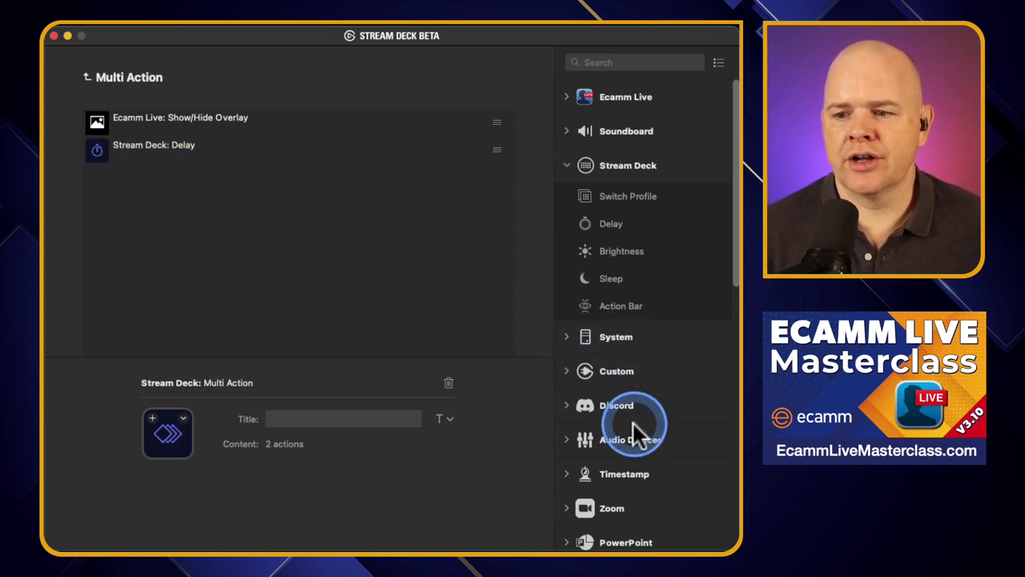
- Duplicate the Name Image Show/Hide Overlay step and place the copy after the Delay
{"action": "left_click", "coordinate": [566, 96]}
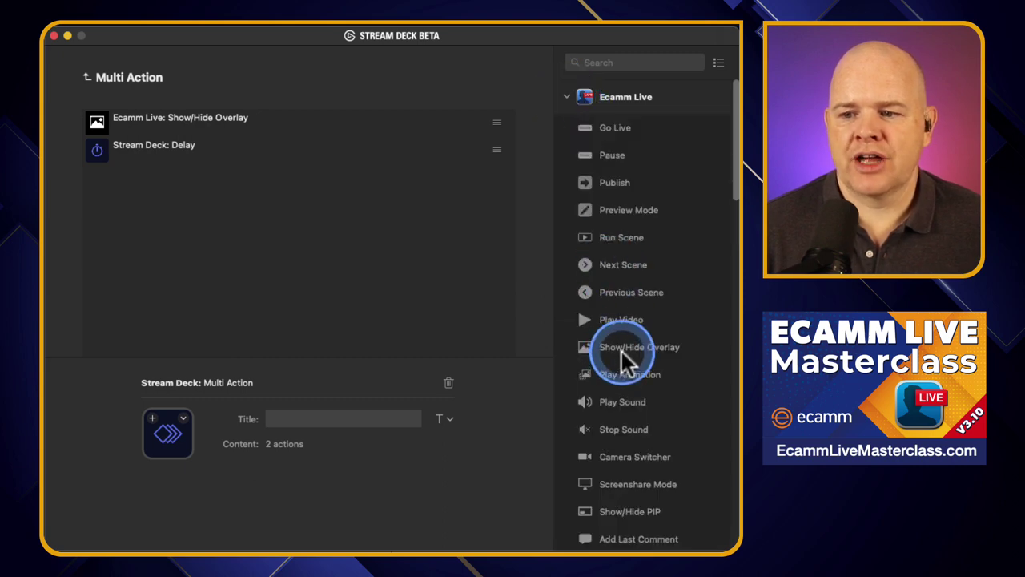
{"action": "left_click", "coordinate": [189, 119]}
{"action": "right_click", "coordinate": [189, 116]}
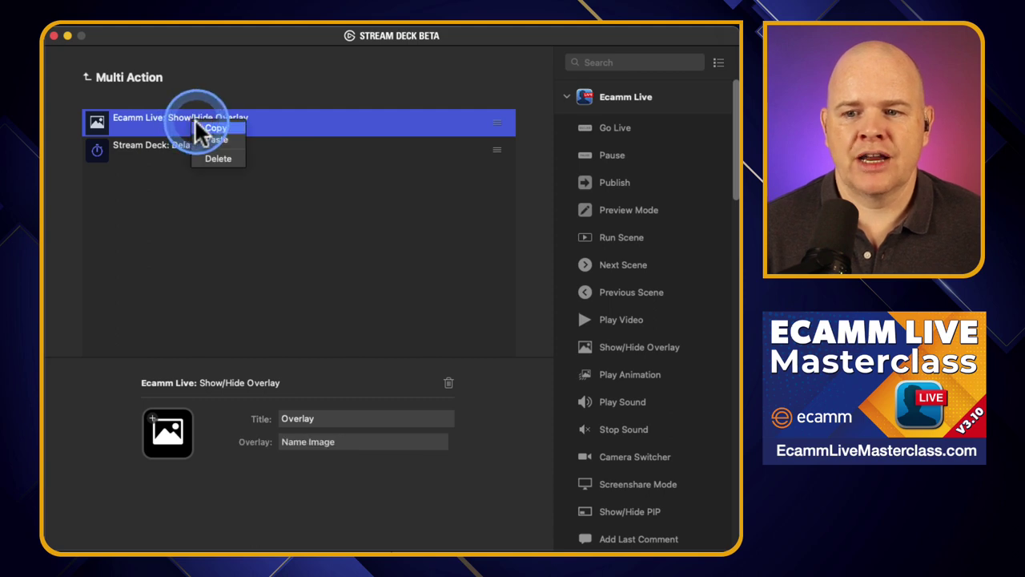
{"action": "left_click", "coordinate": [202, 125]}
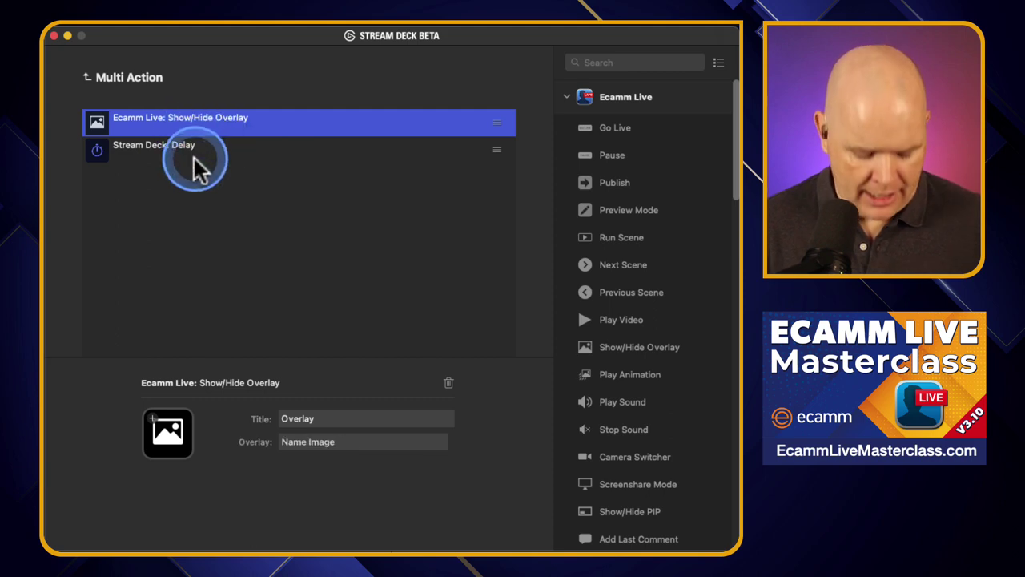
{"action": "key", "text": "super+v"}
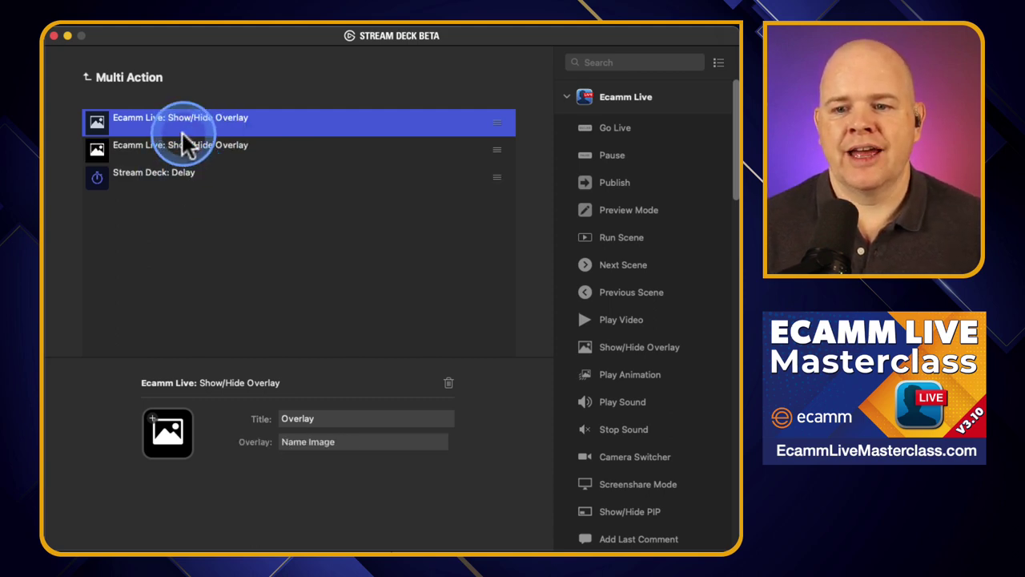
{"action": "left_click_drag", "start_coordinate": [180, 144], "coordinate": [181, 187]}
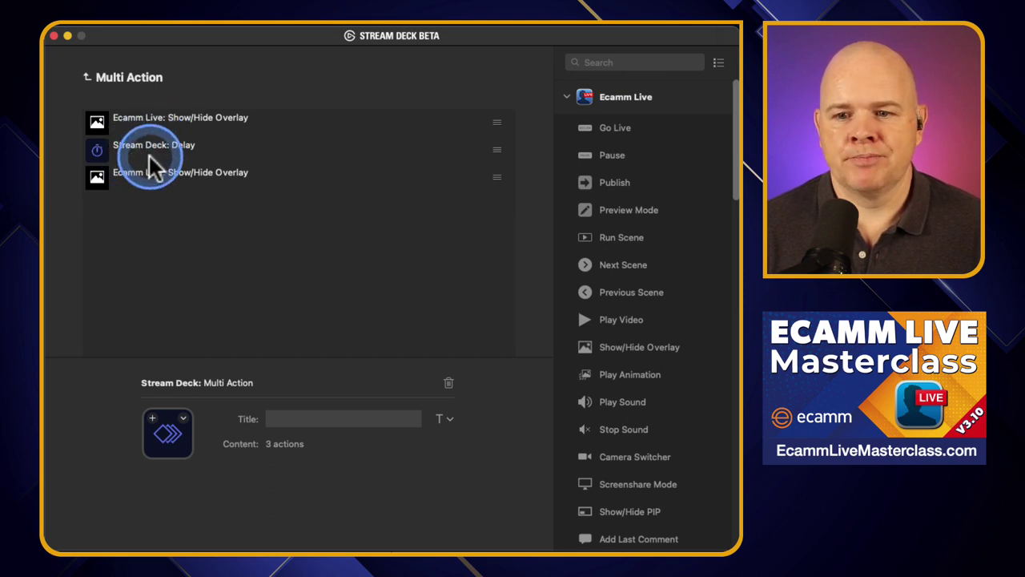
- Back on the key grid, give the three-action multi-action key the title 'Name'
{"action": "left_click", "coordinate": [87, 77]}
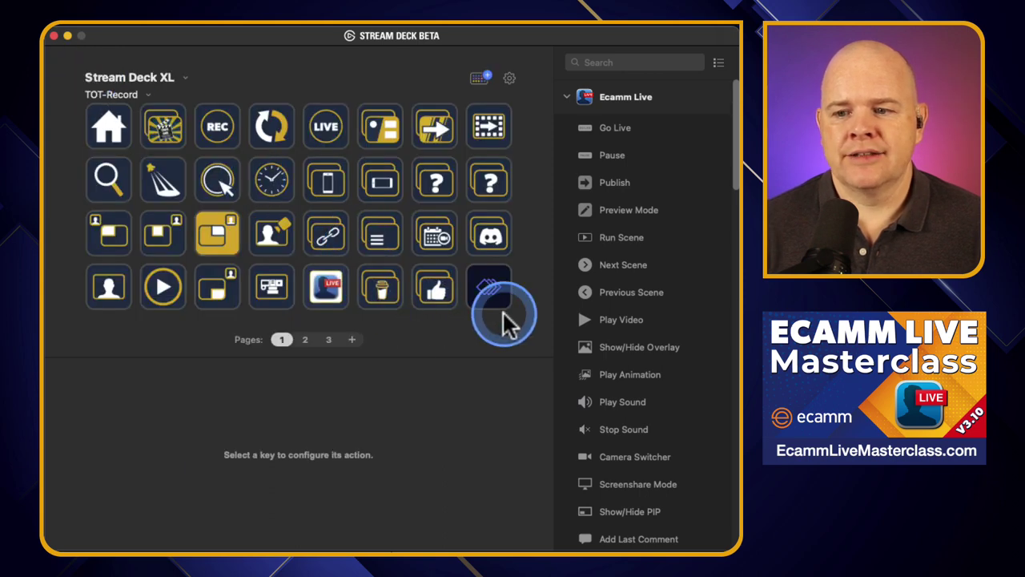
{"action": "left_click", "coordinate": [483, 293]}
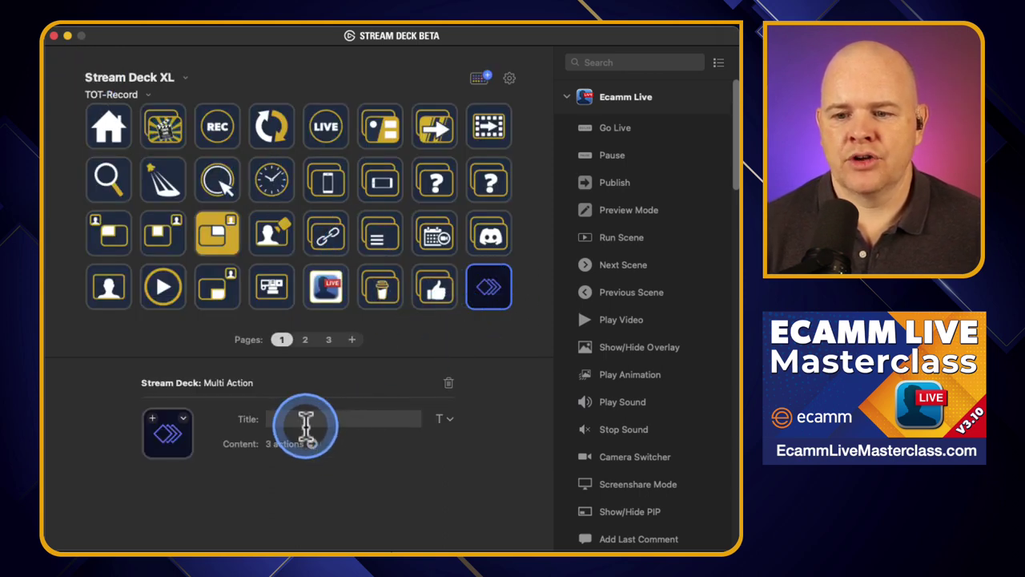
{"action": "left_click", "coordinate": [297, 419]}
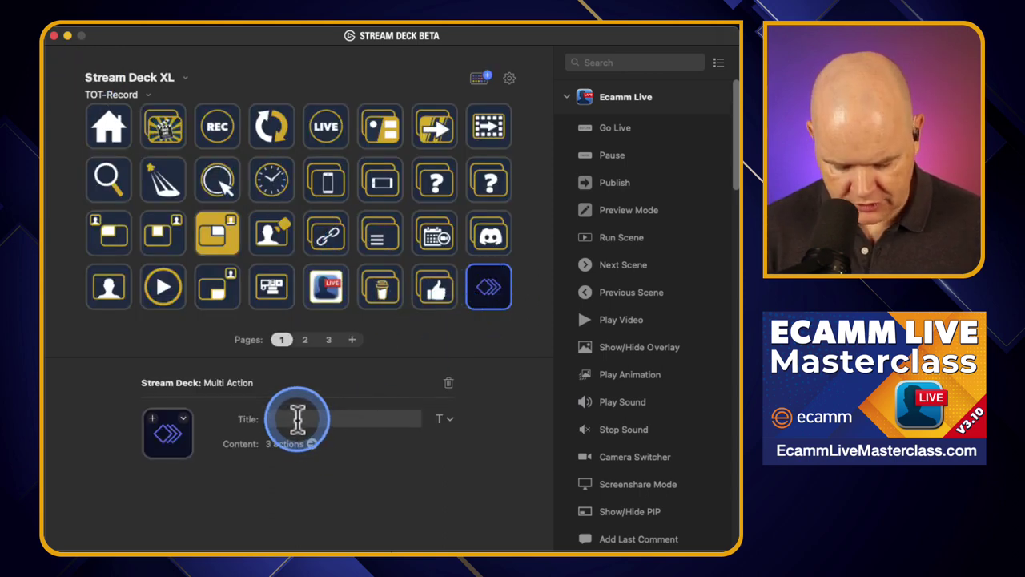
{"action": "type", "text": "Name"}
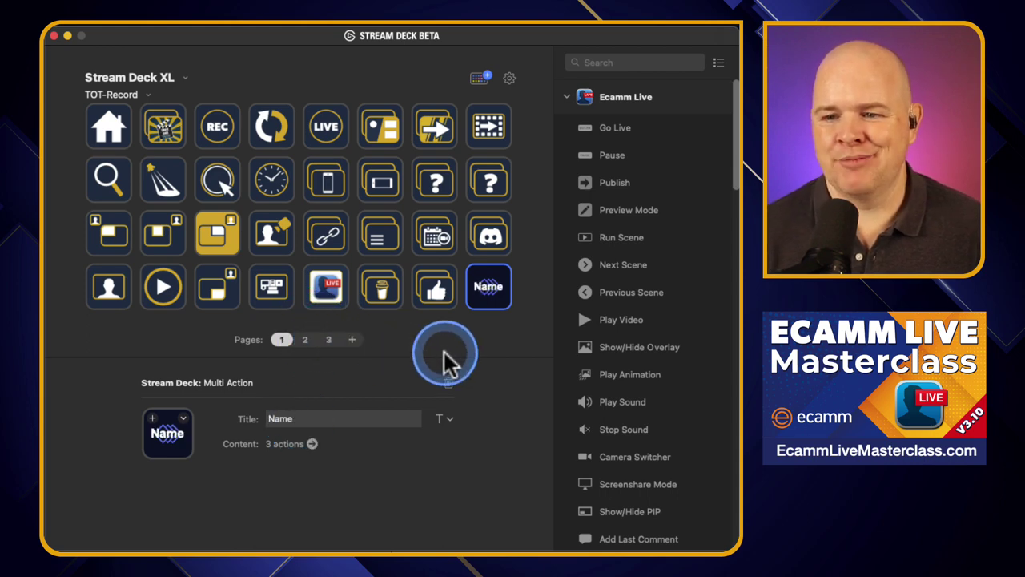
{"action": "left_click", "coordinate": [444, 351]}
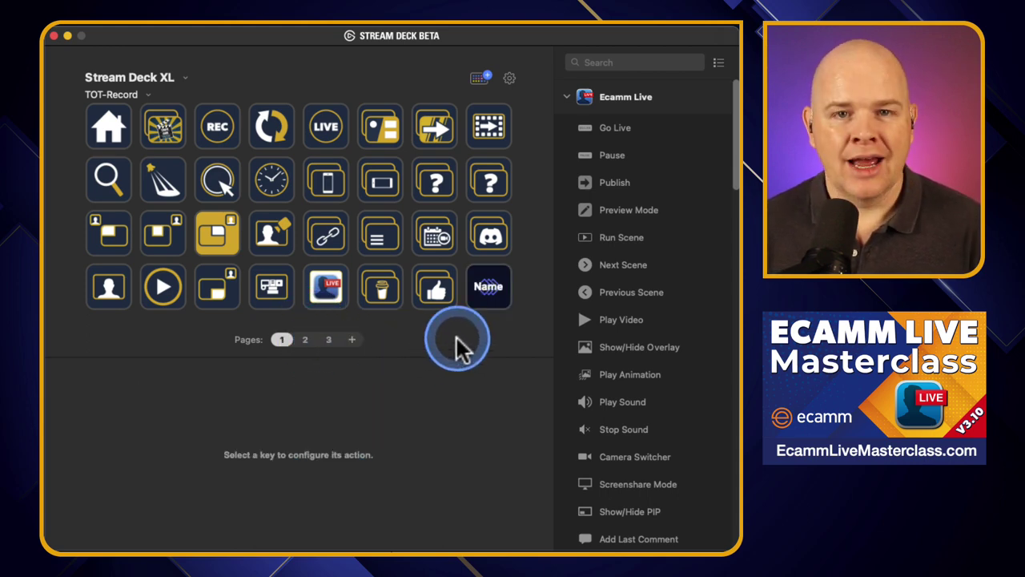